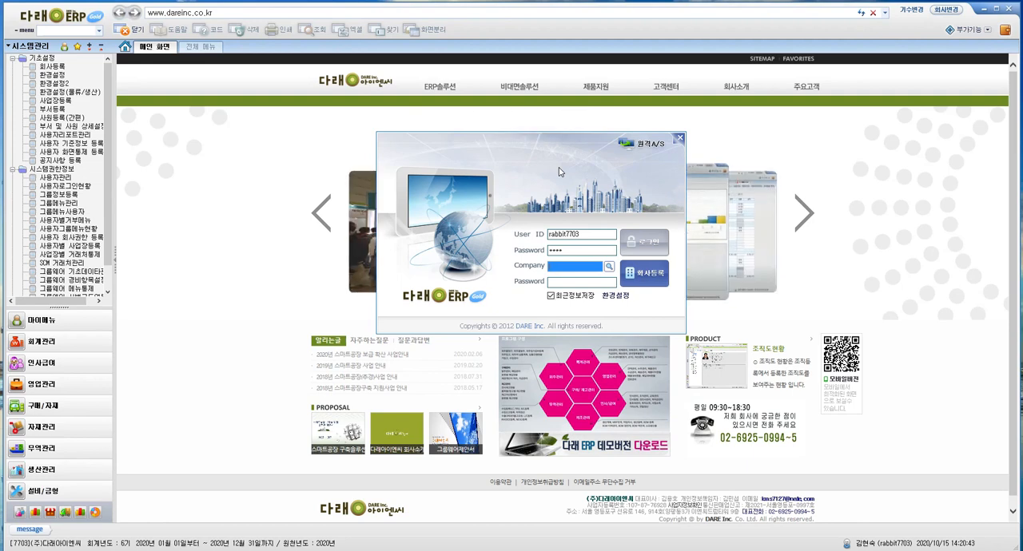
Open the environment settings from the login window and show the skin and logo settings (스킨,로고 설정)
left_click_drag(572, 153, 516, 150)
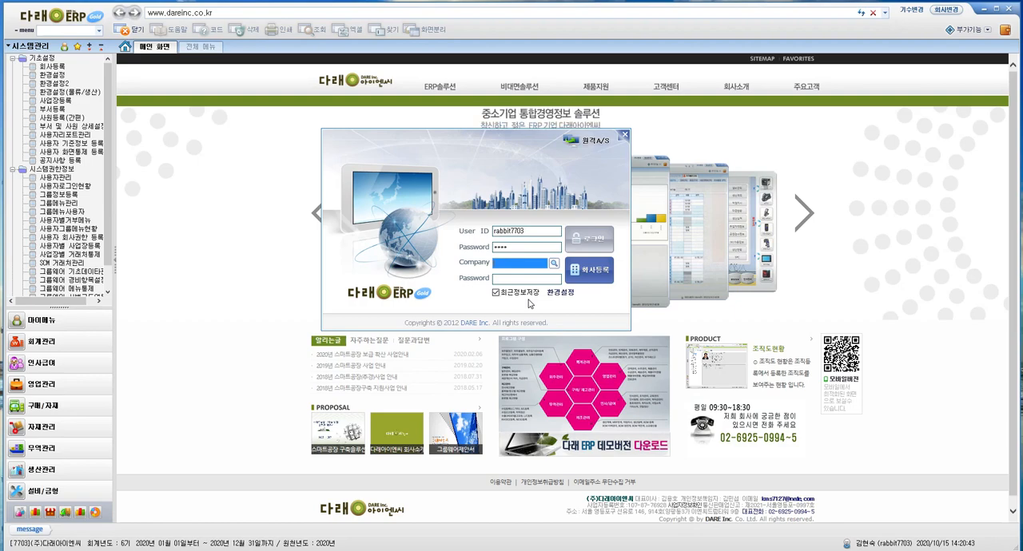
left_click(559, 294)
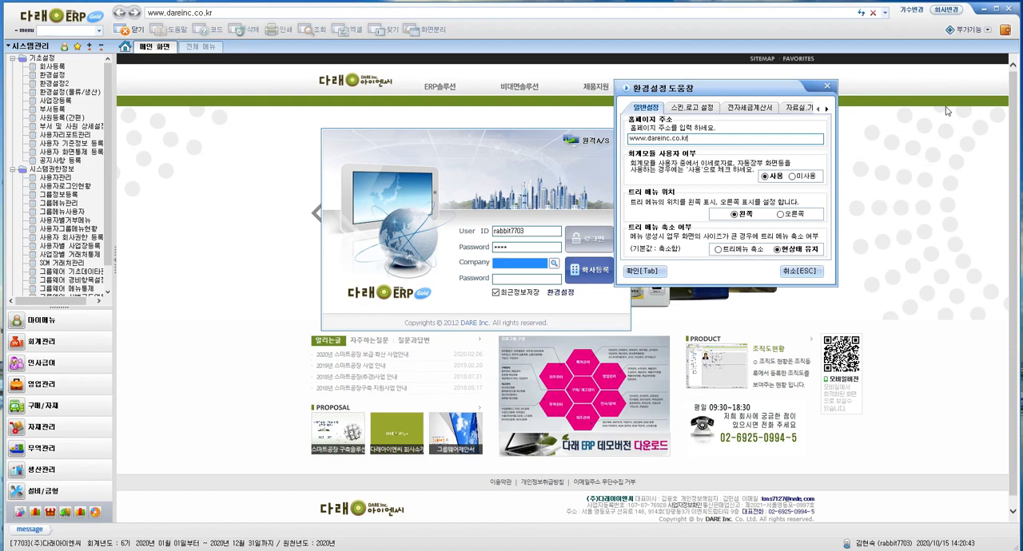
left_click(699, 110)
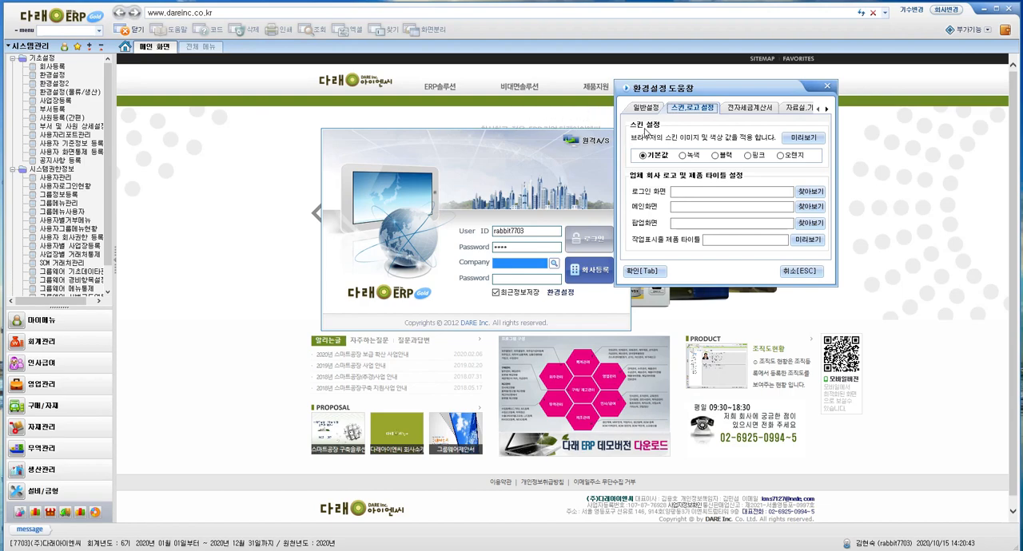
Preview the green, black, pink and orange skins one after another, and close the skin preview
left_click(804, 139)
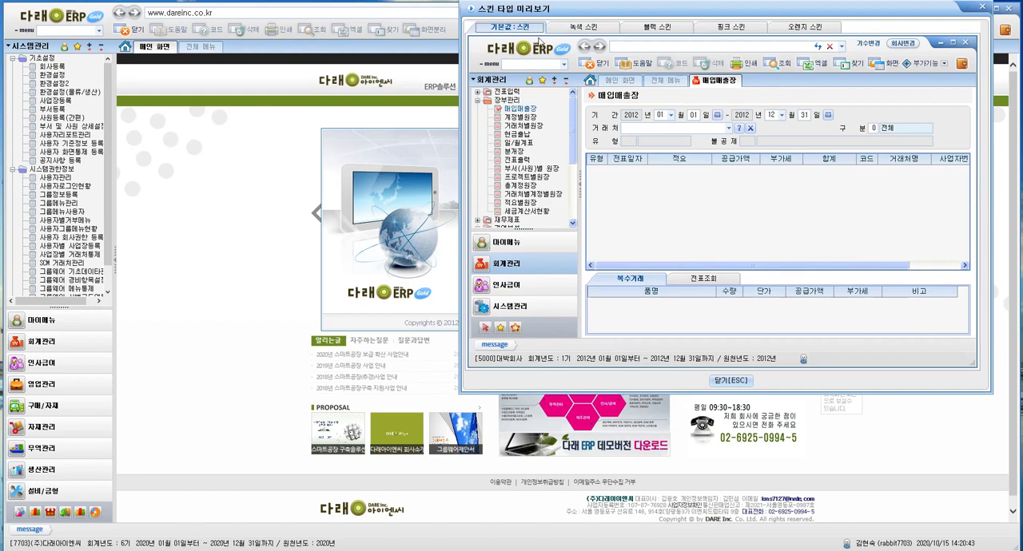
left_click(581, 28)
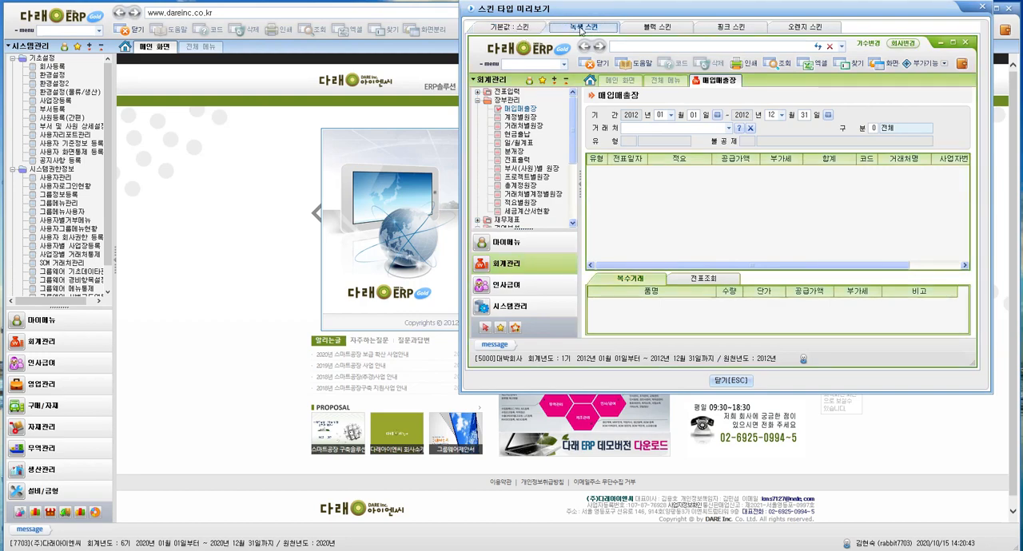
left_click(670, 32)
left_click(734, 30)
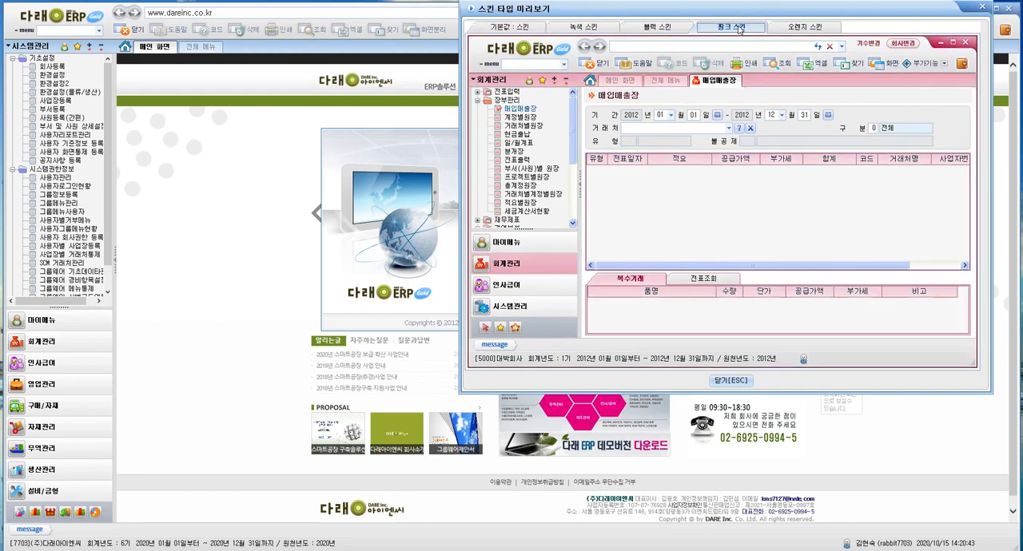
left_click(811, 29)
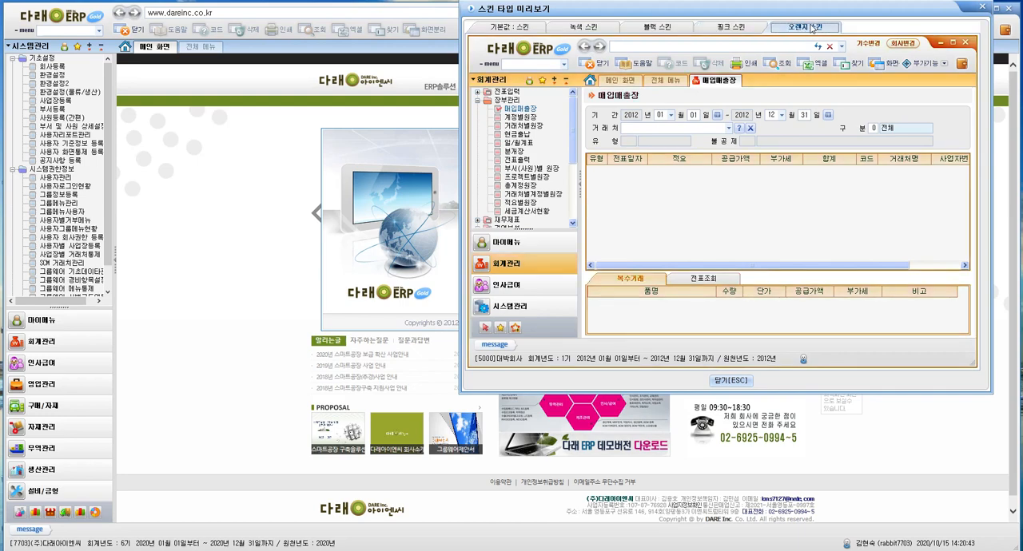
left_click(982, 8)
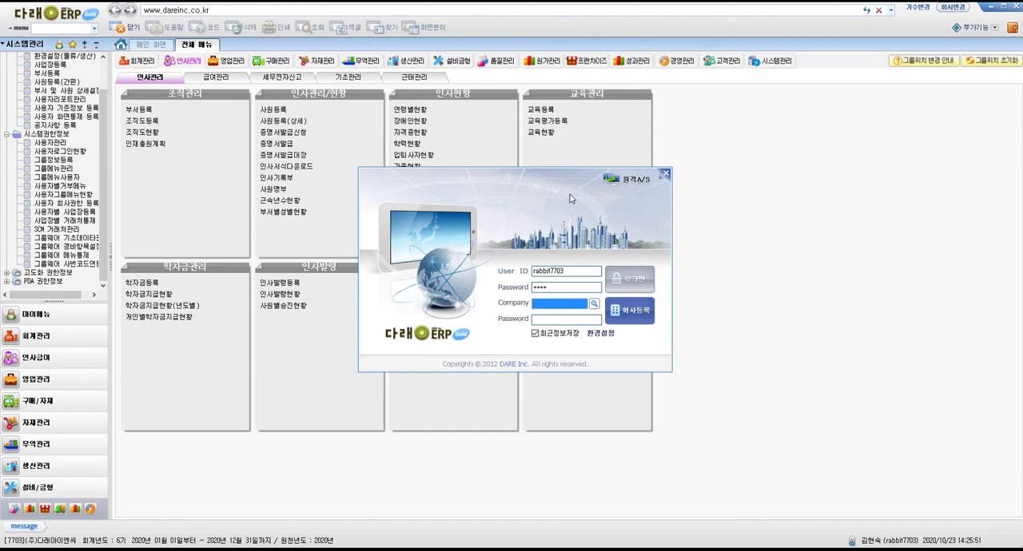
Close the login window and open the remote support (원격지원) page from the additional functions (부가기능)
left_click(665, 174)
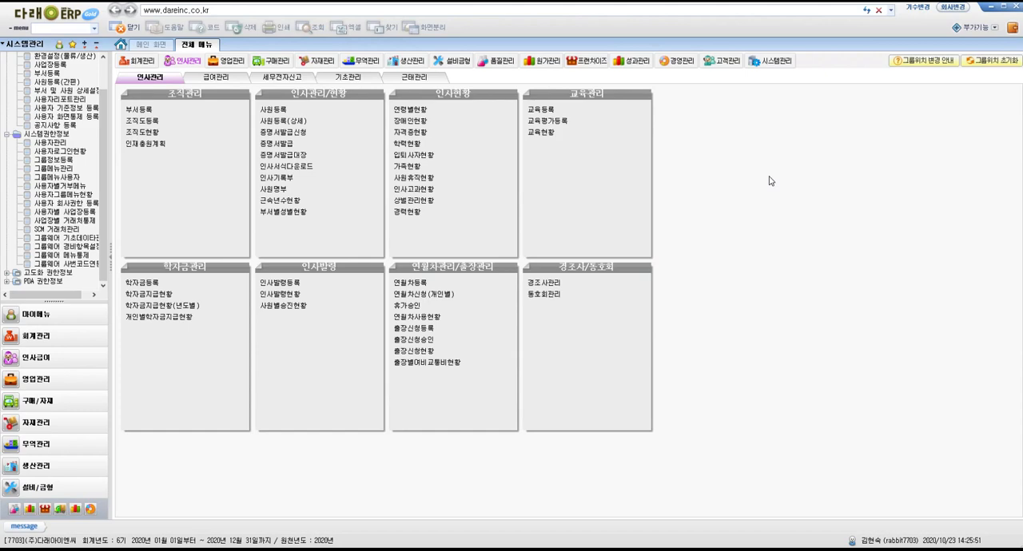
left_click(989, 38)
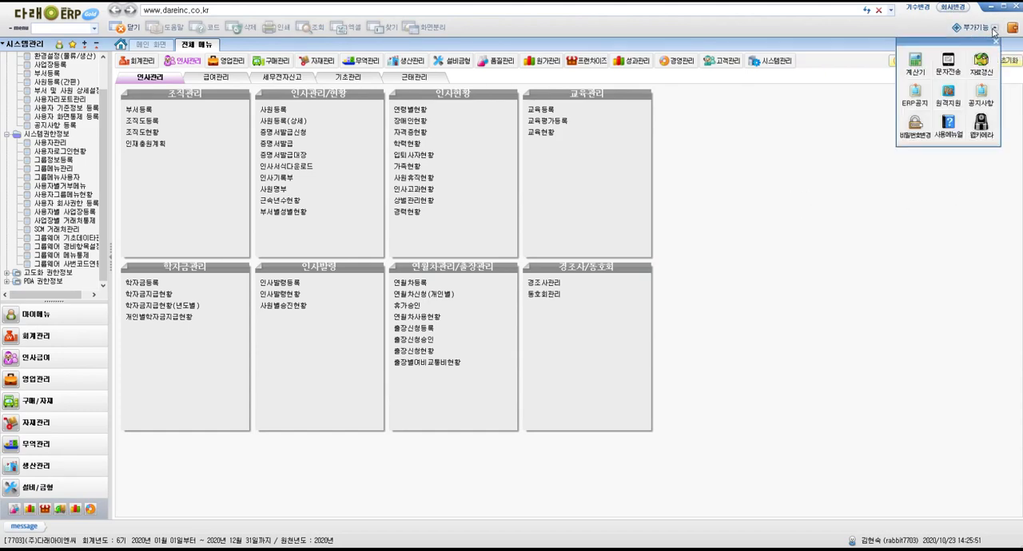
left_click(949, 94)
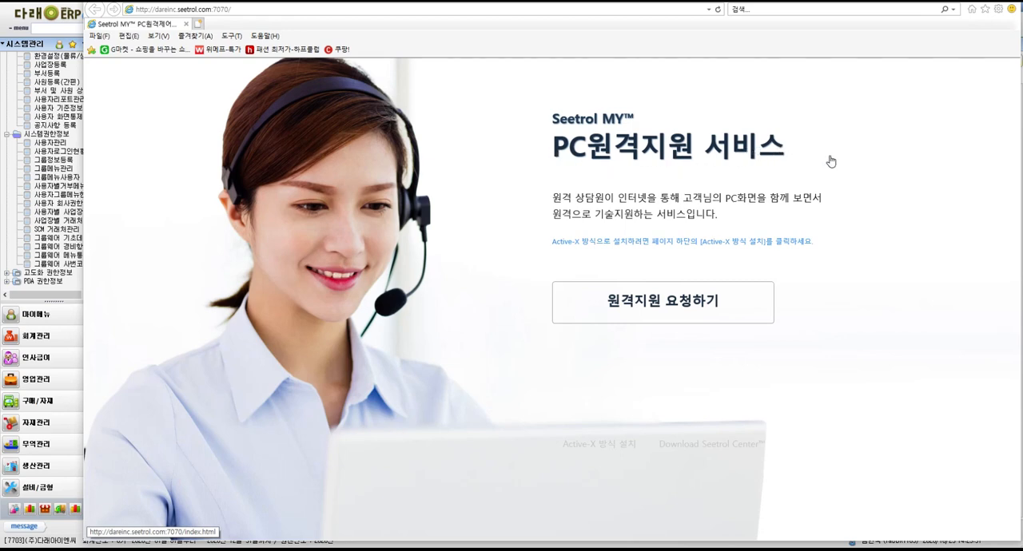
Request remote support, run the Seetrol client, and log in to the server dareinc
left_click(696, 304)
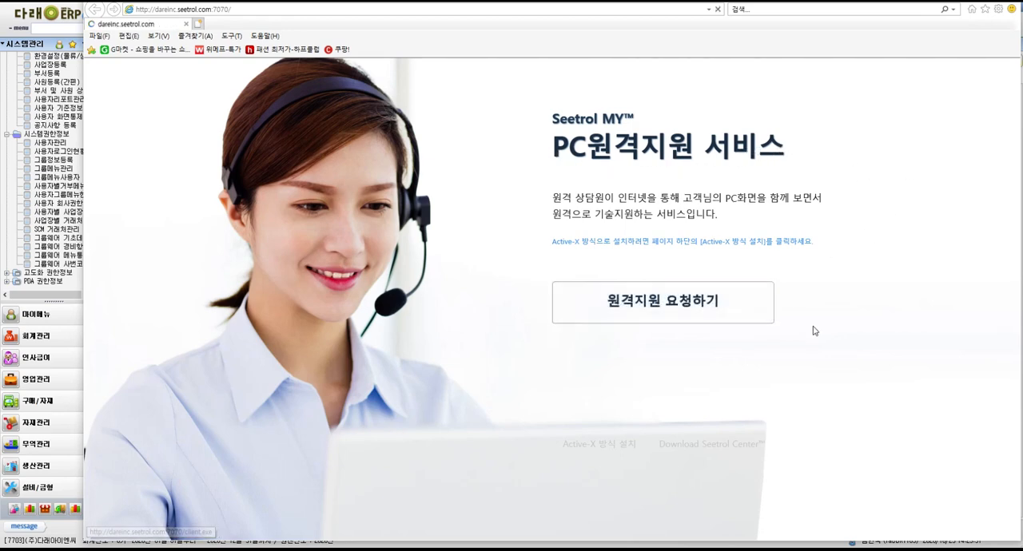
left_click(673, 528)
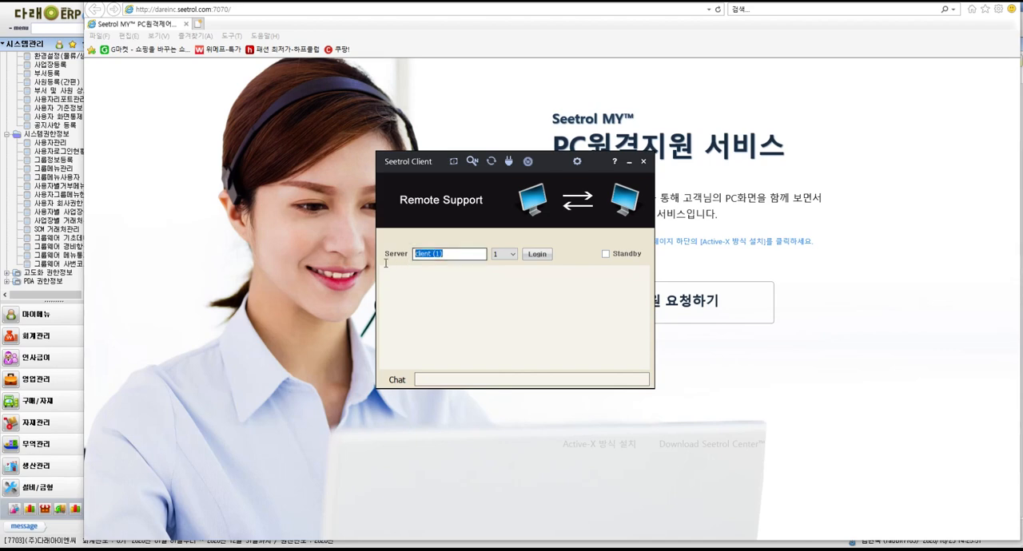
type("dareinc")
left_click(537, 255)
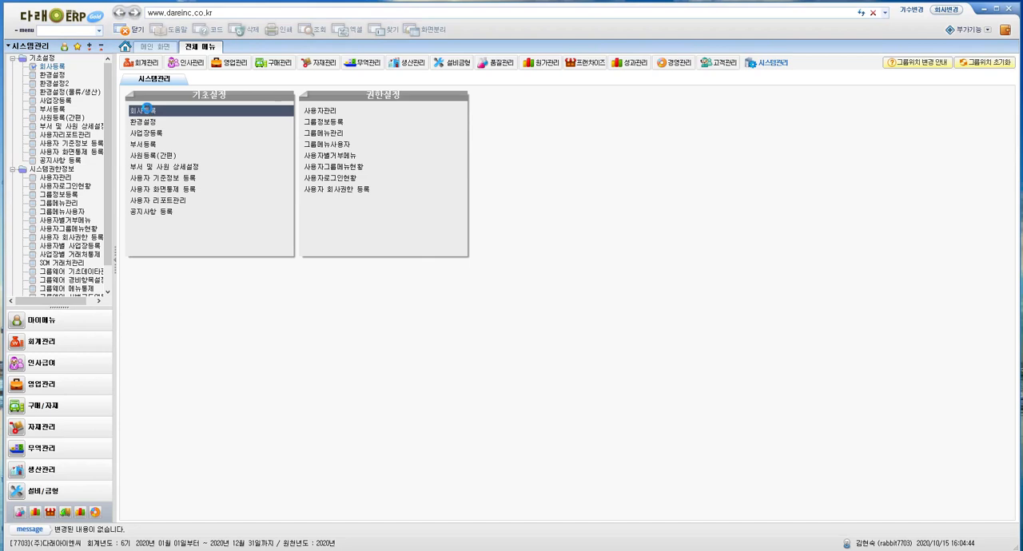
Open company registration (회사등록) and go through the name, type and start date of the (주)다래아이엔씨 entry
left_click(150, 111)
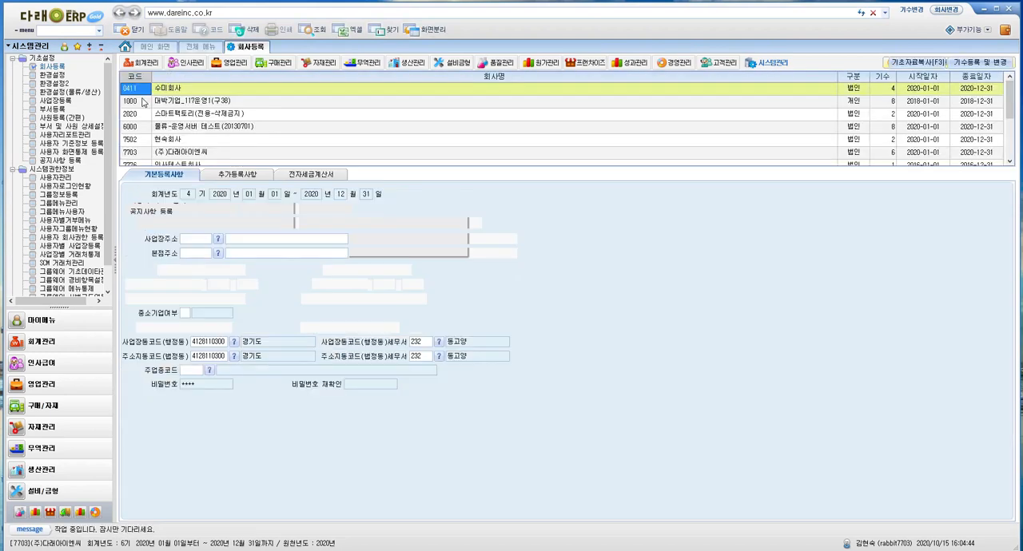
left_click(148, 153)
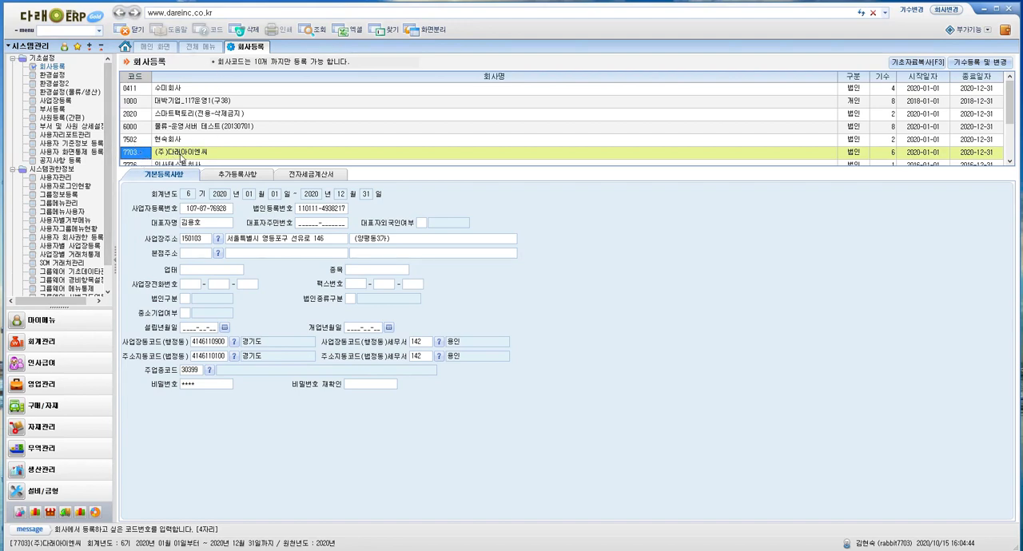
left_click(183, 157)
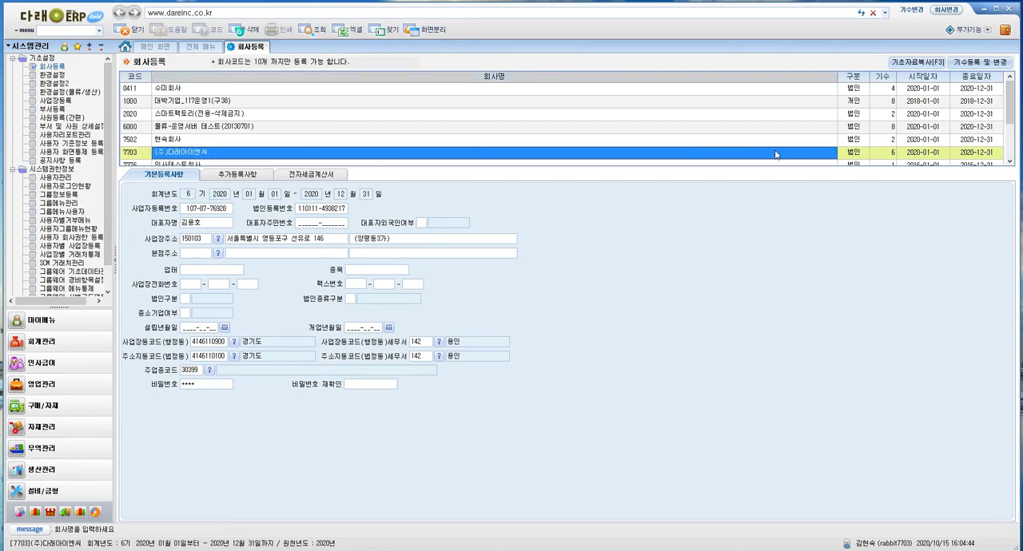
left_click(851, 156)
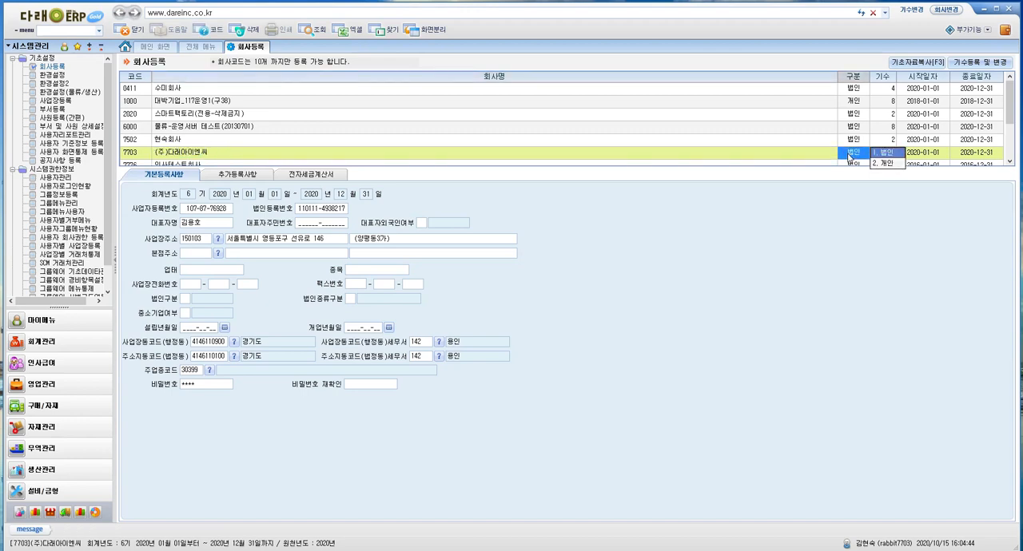
left_click(924, 156)
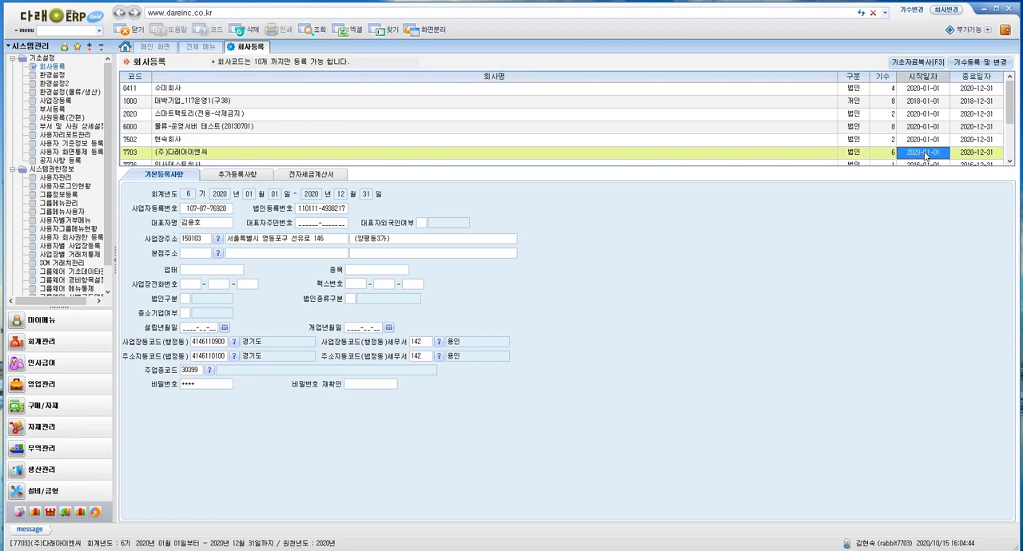
Open the fiscal period registration, review period 6 and the withholding work year (원천 작업년도), and close it
left_click(980, 62)
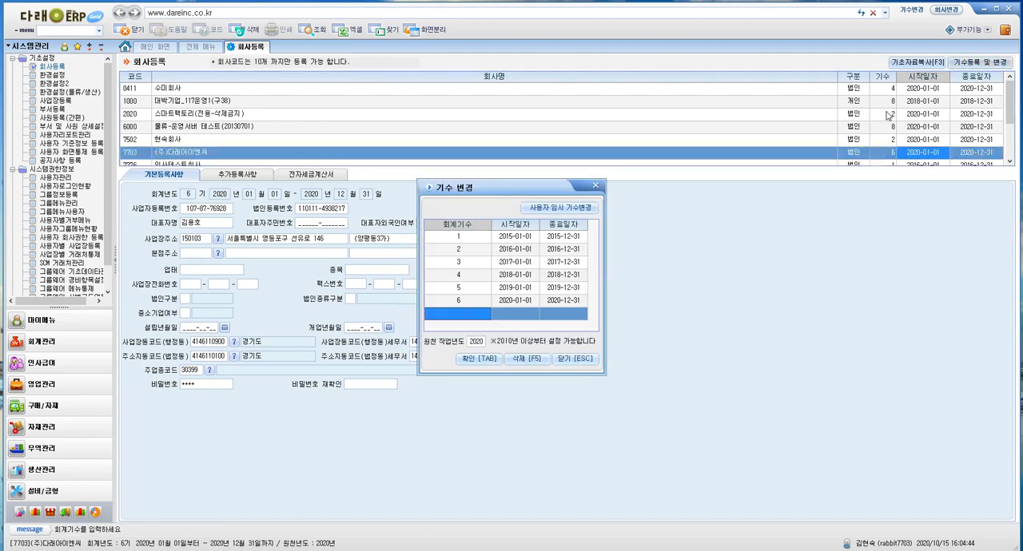
left_click(472, 303)
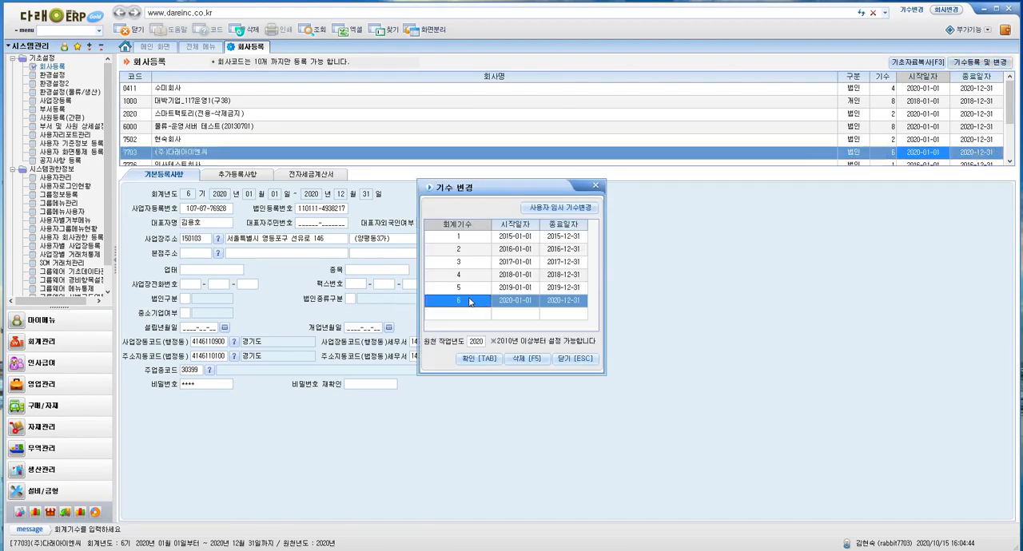
left_click(475, 341)
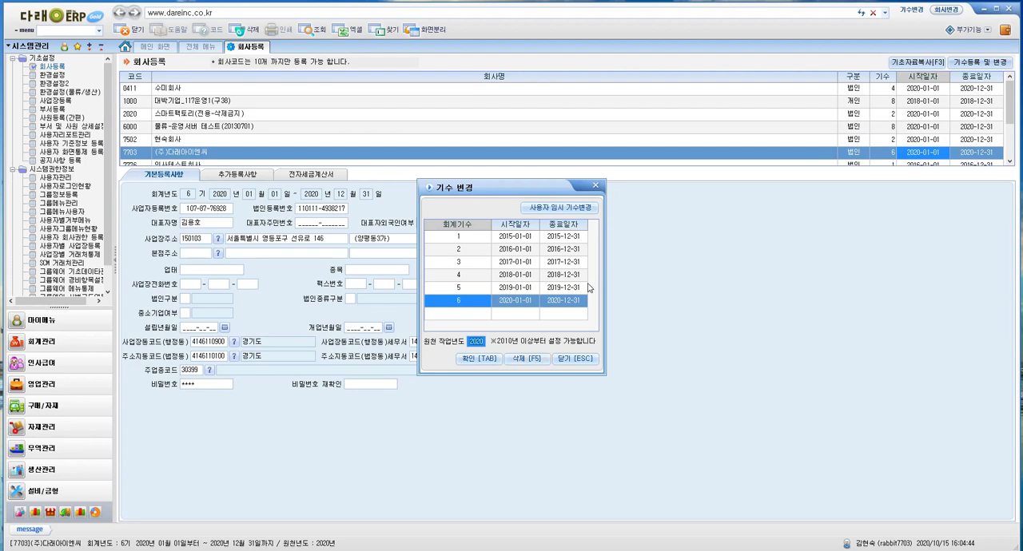
left_click(596, 186)
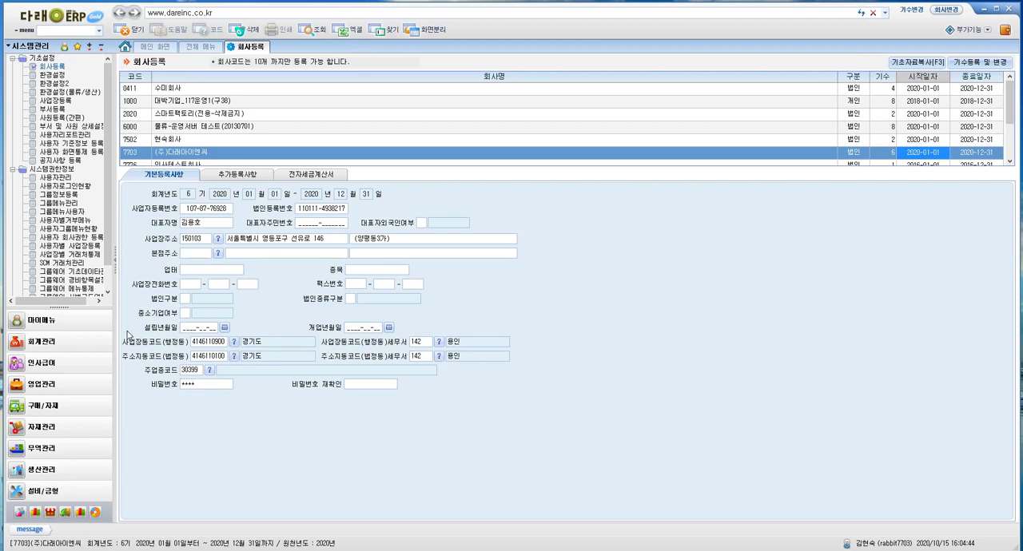
Search the dong code lookup for 용인 and apply a result as the business site's administrative dong code
left_click(234, 342)
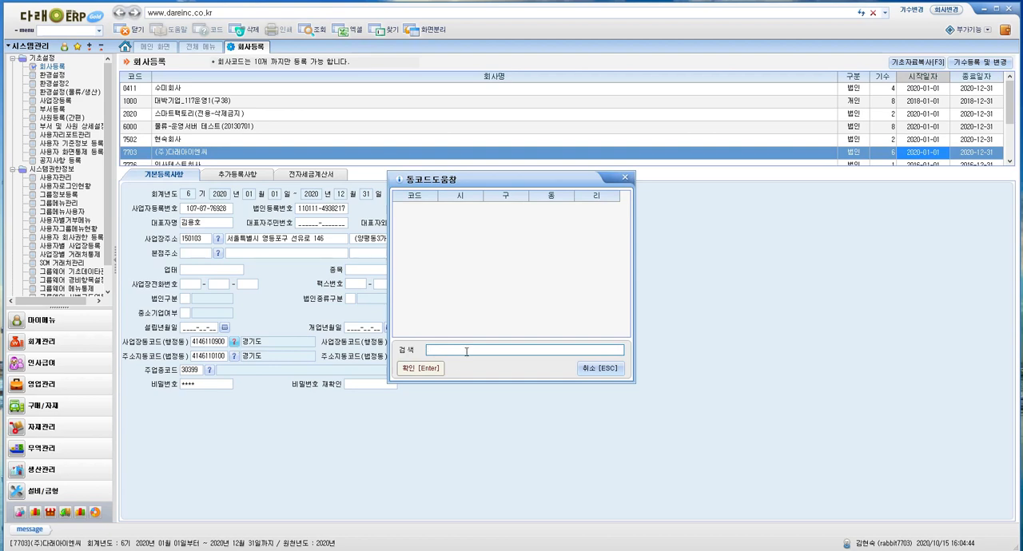
type("용인")
key("Return")
double_click(508, 315)
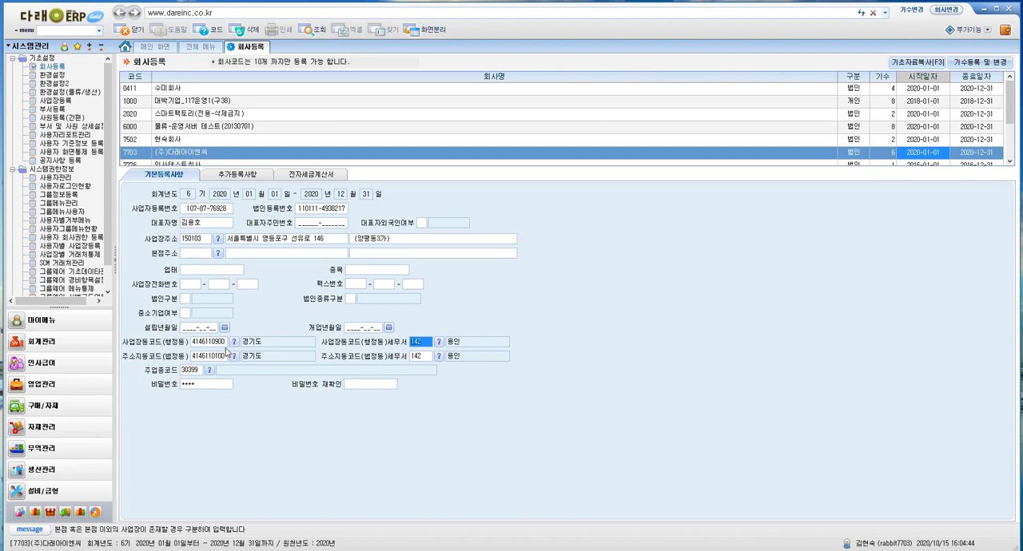
In the additional registration details (추가등록사항), set half-yearly payment (반기별납부여부) to 0. 부 and go through the tax refund account and local income tax fields
left_click(239, 174)
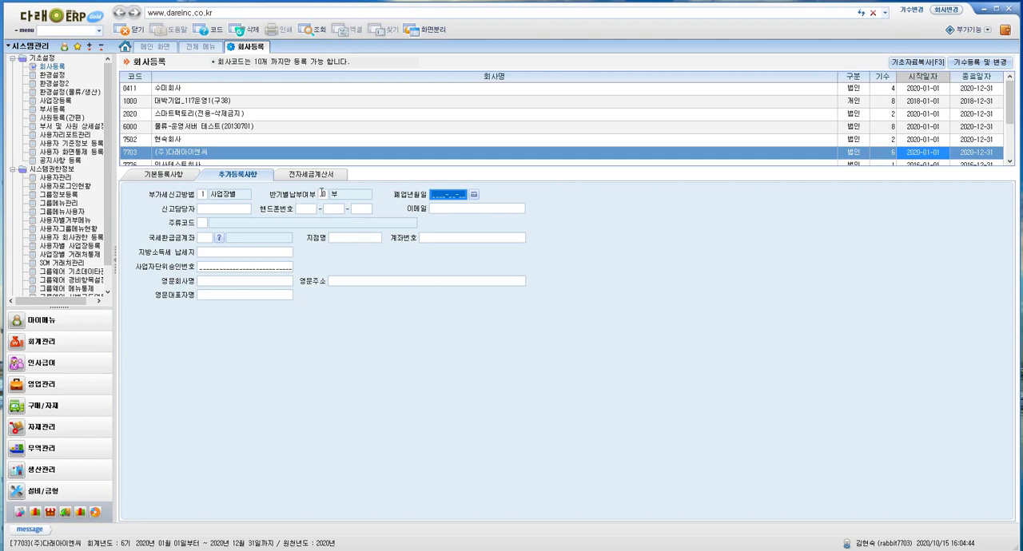
left_click(322, 194)
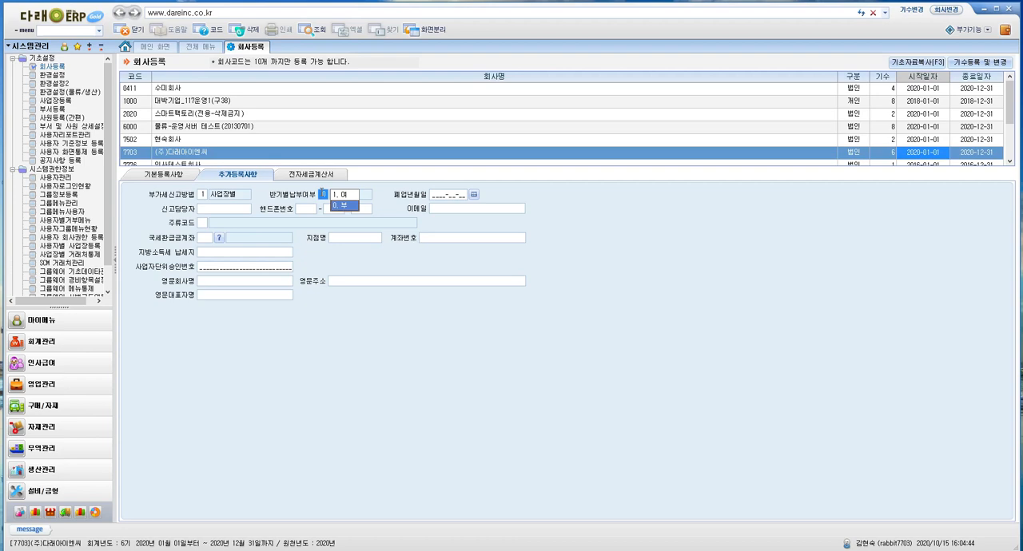
left_click(342, 206)
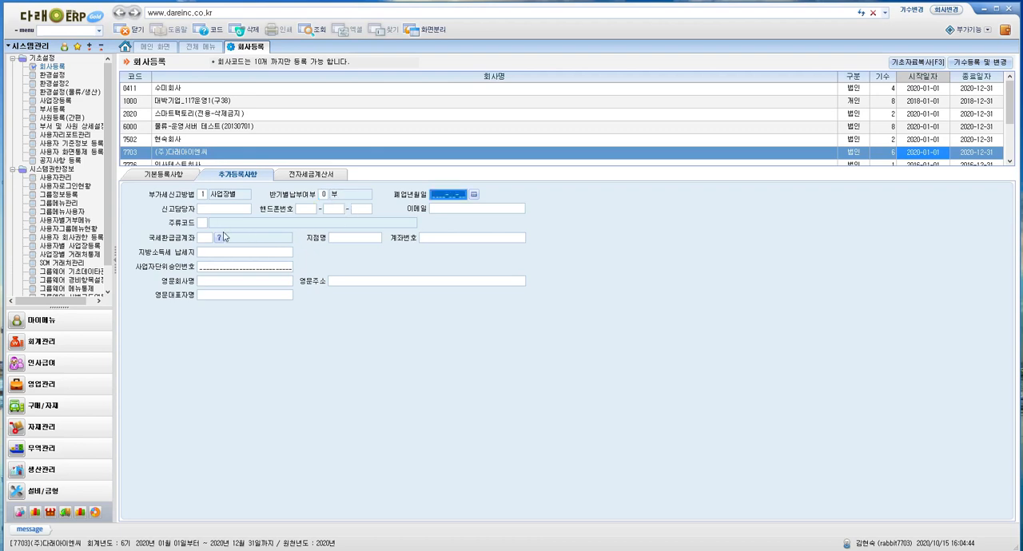
left_click(202, 238)
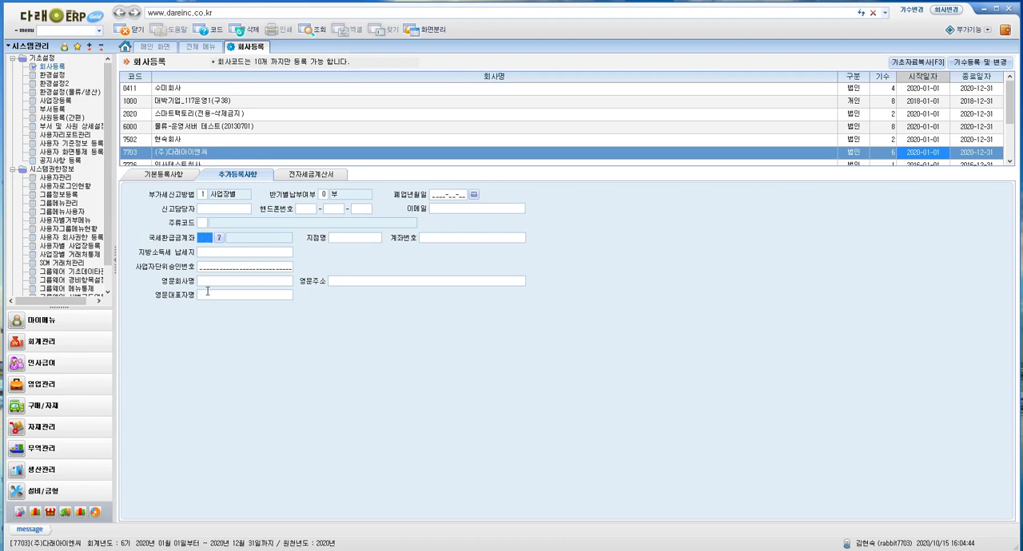
left_click(218, 252)
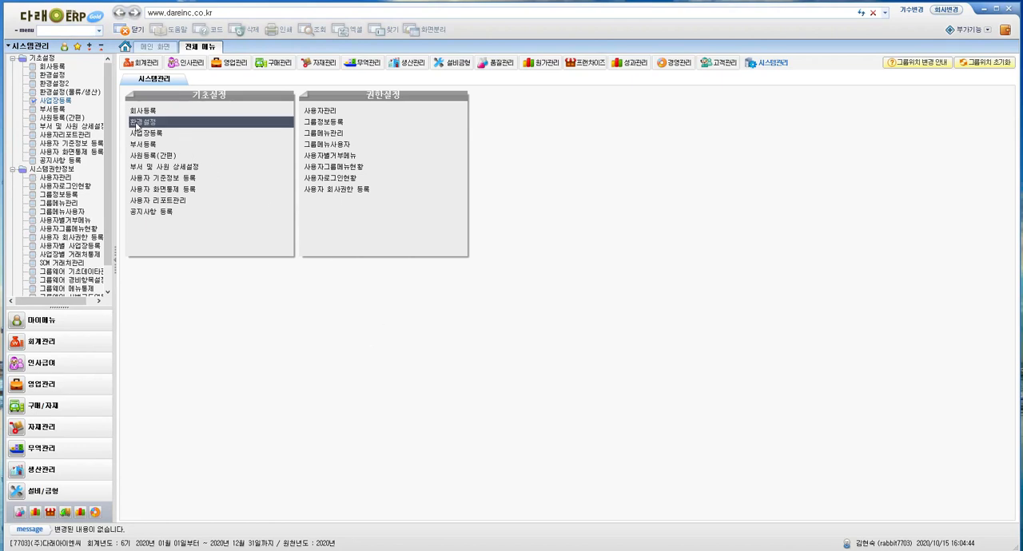
Open business site registration (사업장등록) and select the 본사 entry with code 0010
left_click(159, 134)
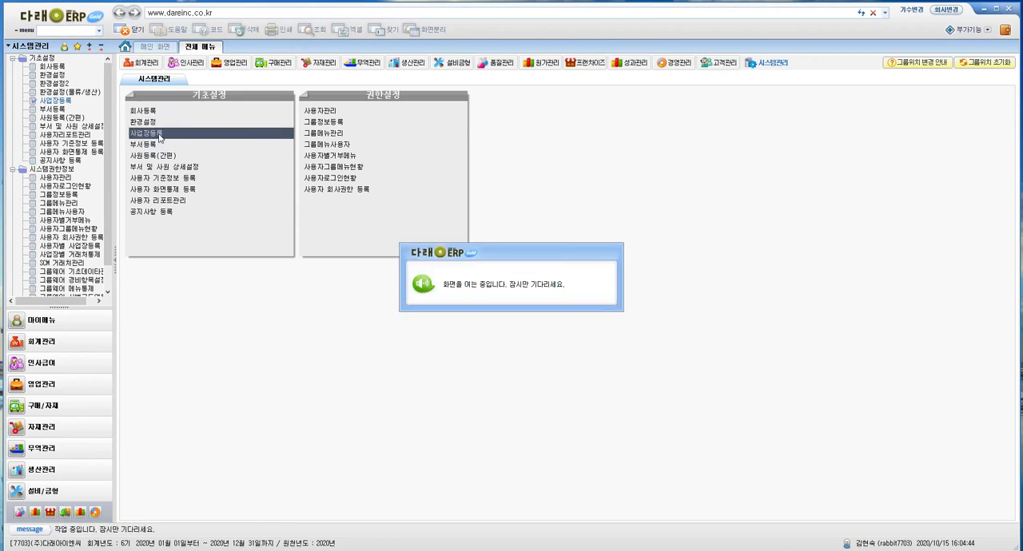
left_click(149, 96)
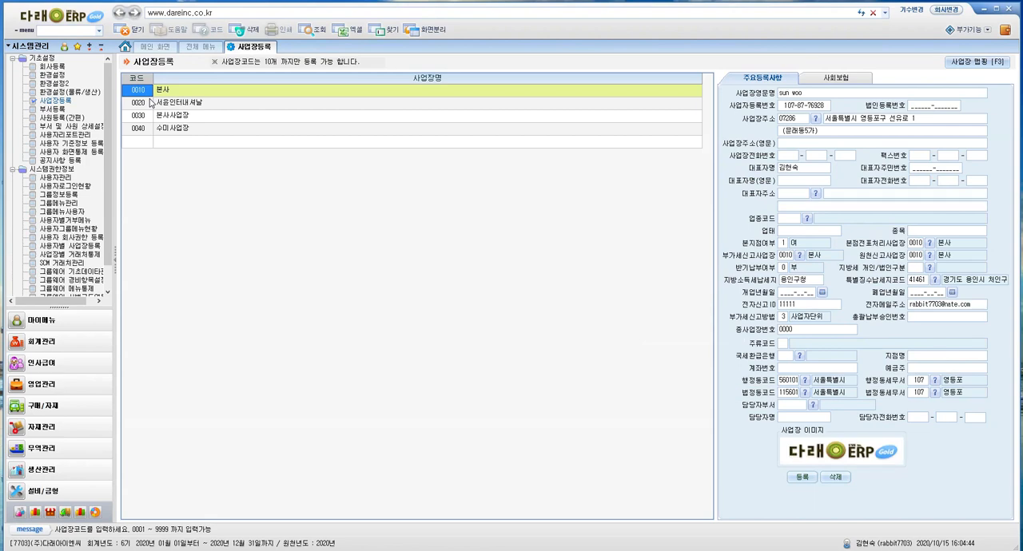
left_click(200, 88)
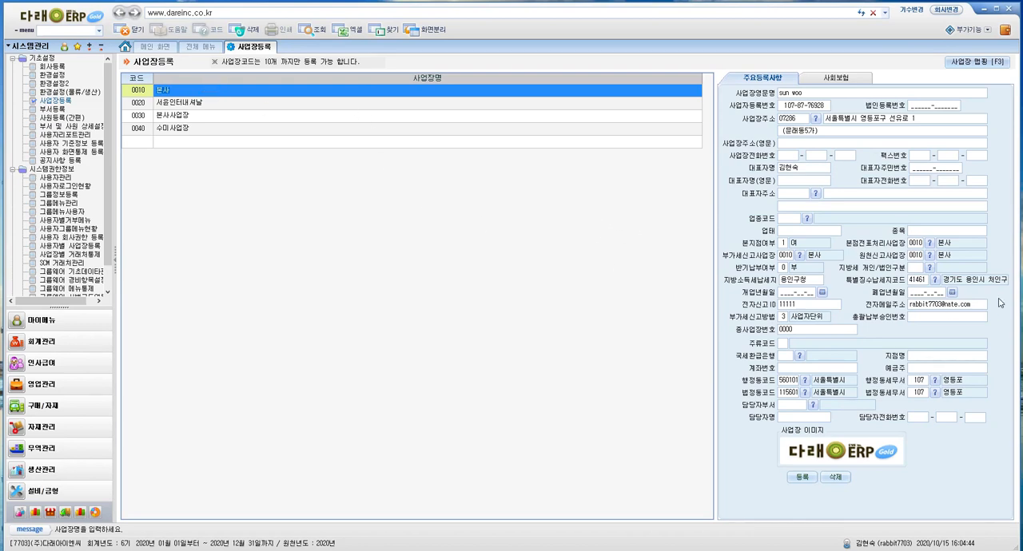
Review 본사's 본지점여부 and 원천신고사업장 fields, choose 0. 부 for 반기납부여부, and view the social insurance (사회보험) details
left_click(794, 246)
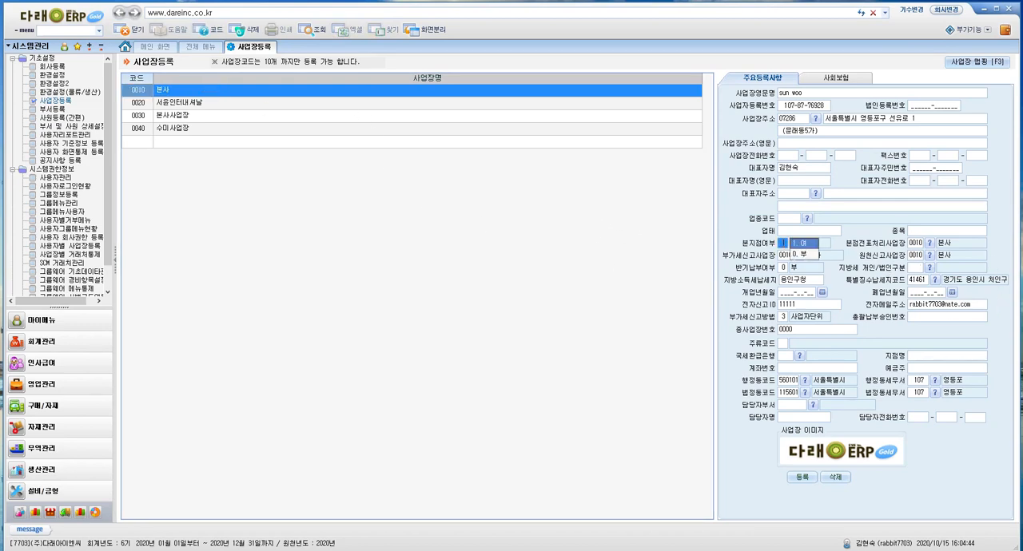
left_click(910, 256)
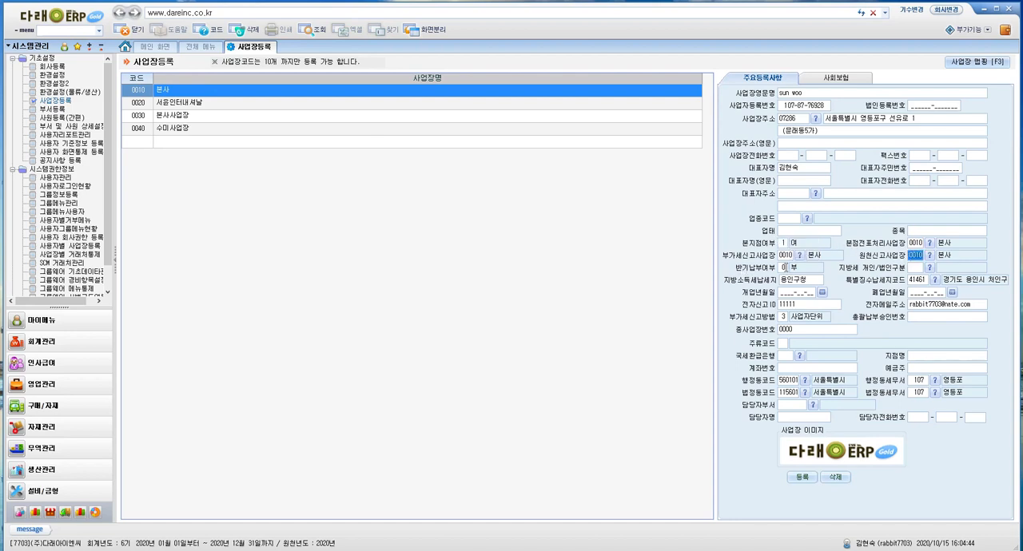
left_click(784, 268)
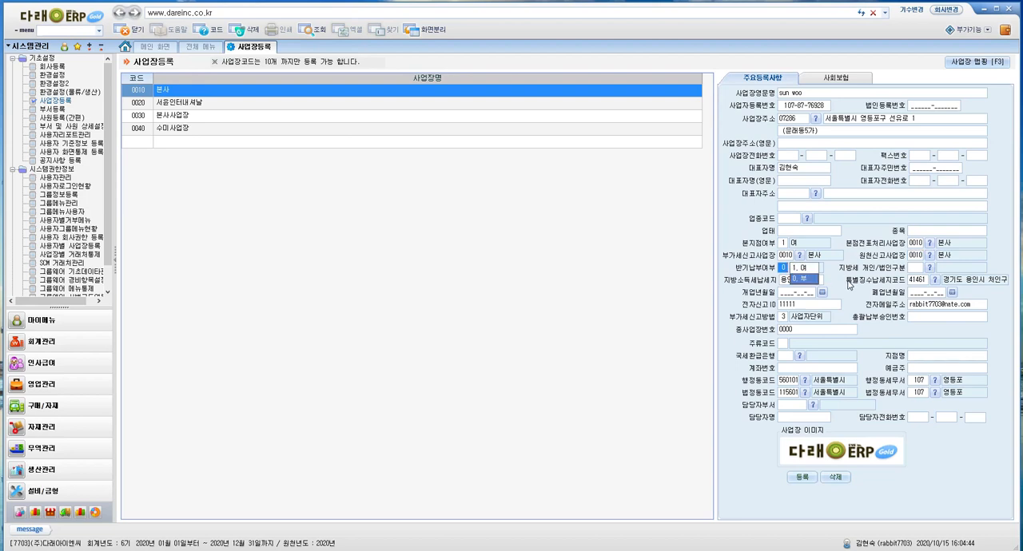
left_click(815, 278)
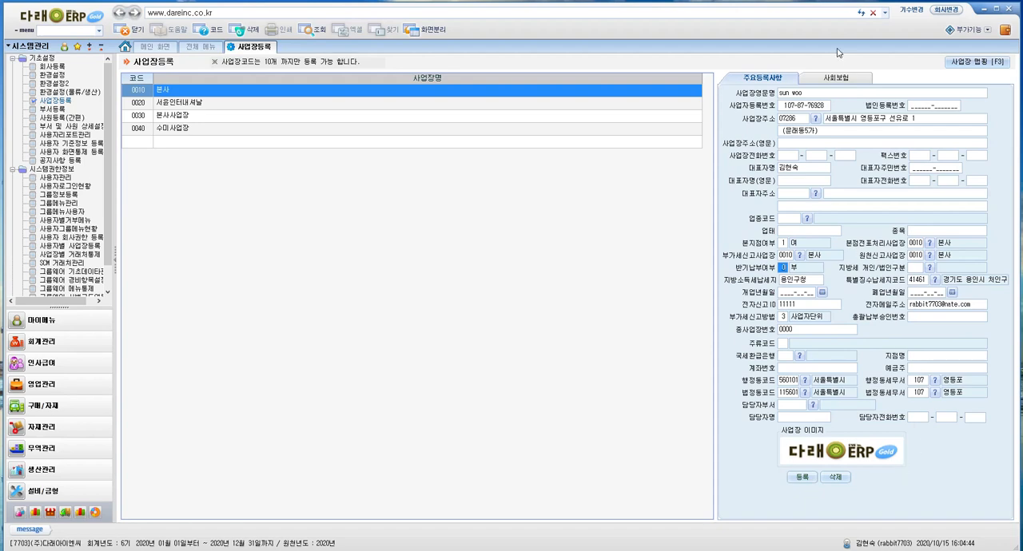
left_click(839, 80)
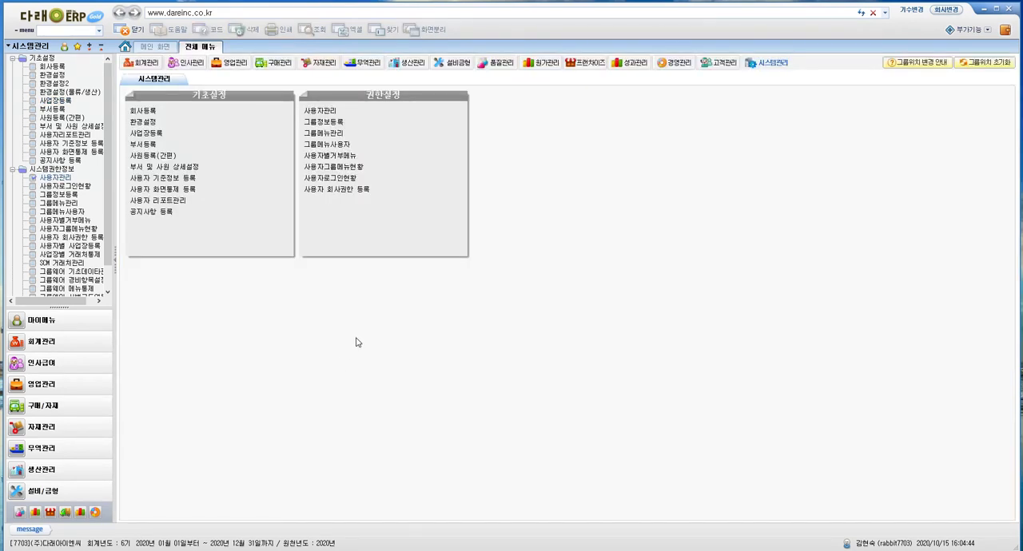
Open user management (사용자관리), retrieve the registered users, and review the 사용여부 options for the fourth user
left_click(337, 118)
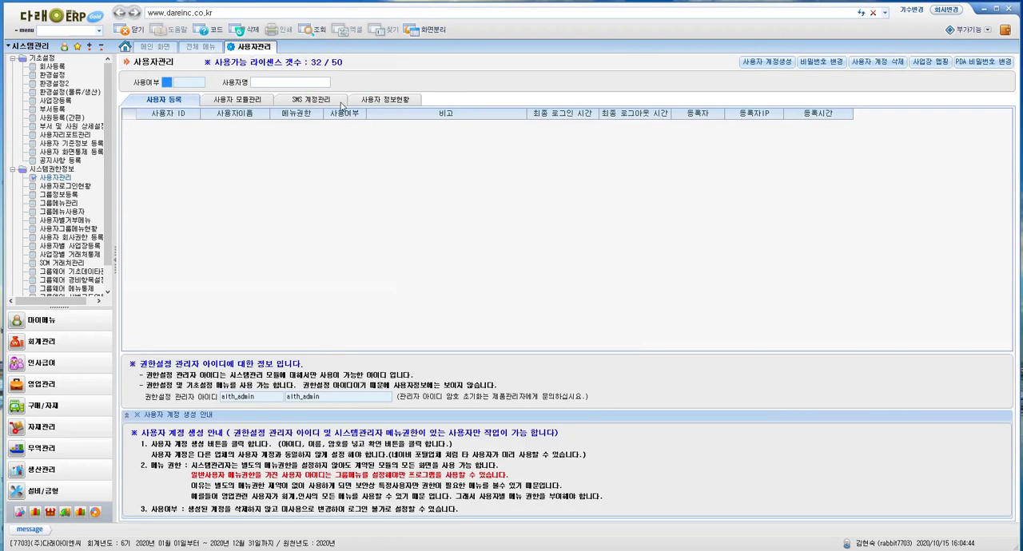
left_click(315, 31)
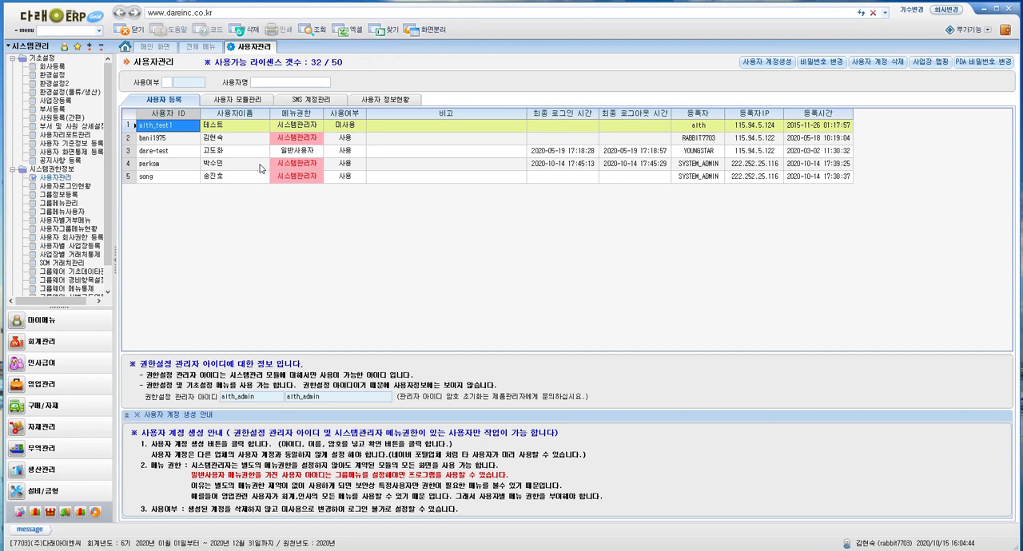
left_click(343, 164)
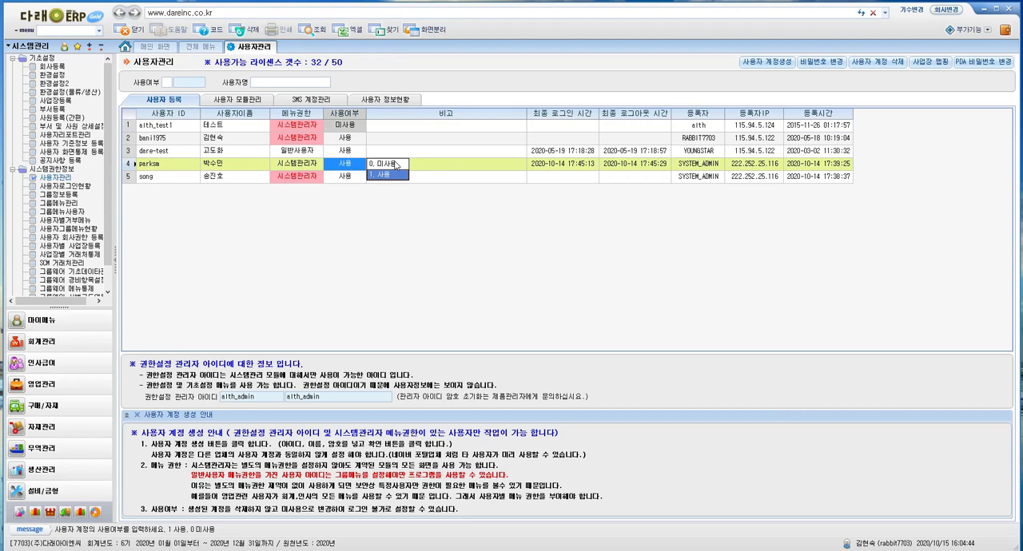
left_click(420, 166)
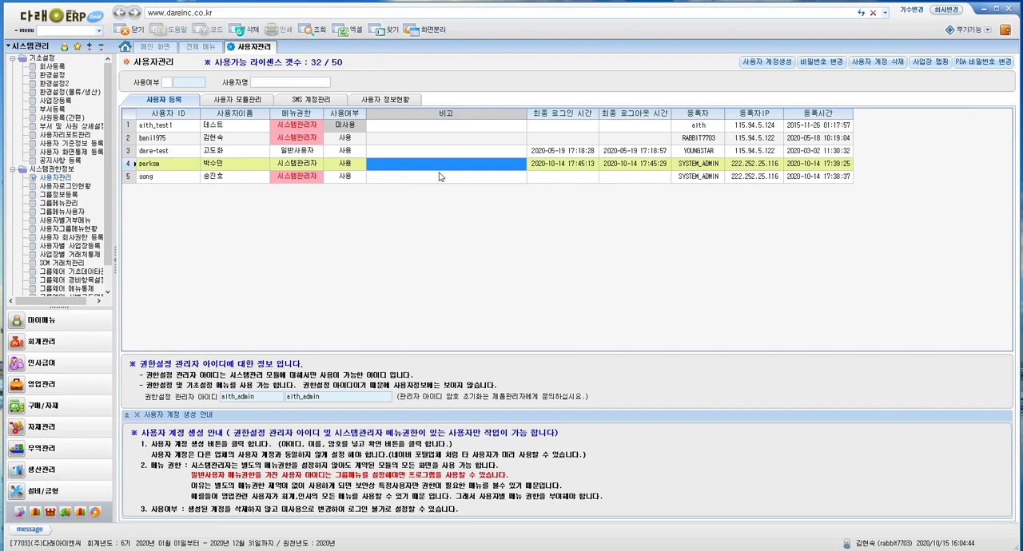
Open user account creation (사용자 계정생성), go through the name, password and password confirmation fields, and close it without creating an account
left_click(759, 64)
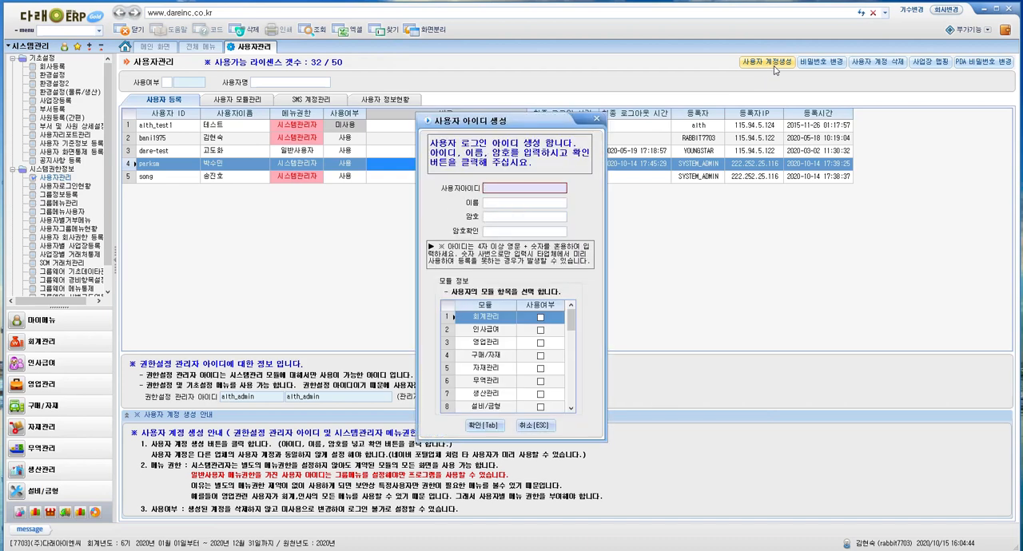
left_click_drag(529, 116, 503, 79)
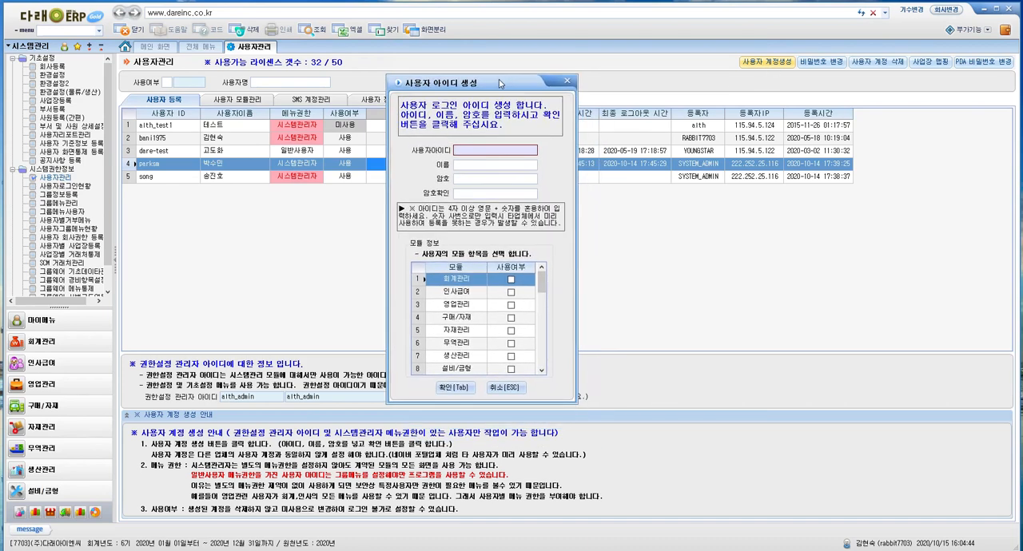
left_click(478, 165)
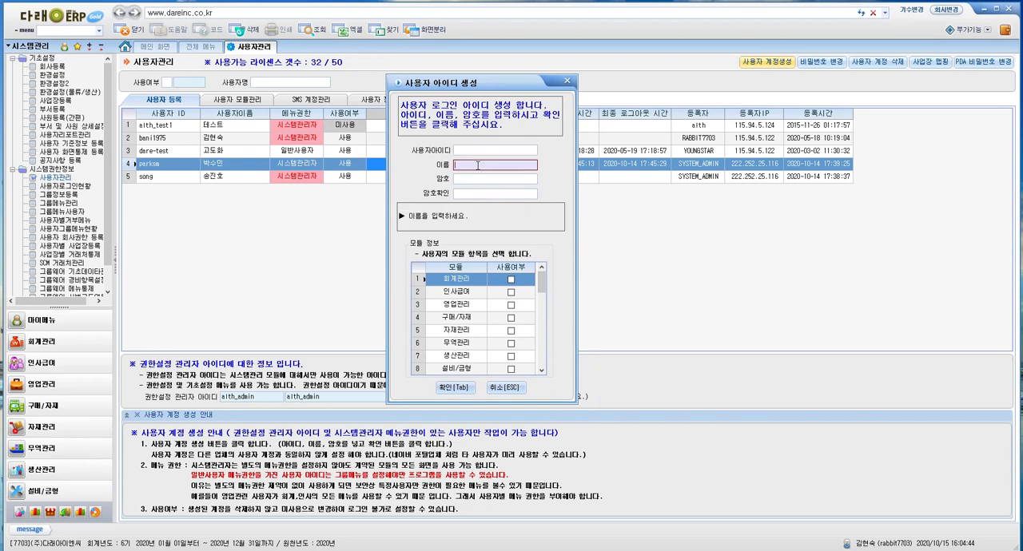
left_click(469, 177)
left_click(470, 192)
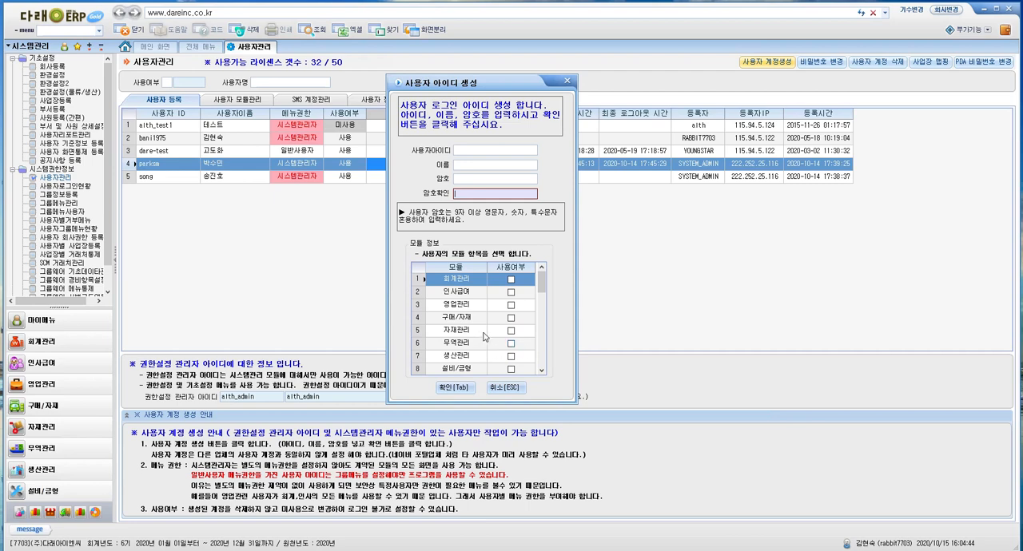
left_click(566, 80)
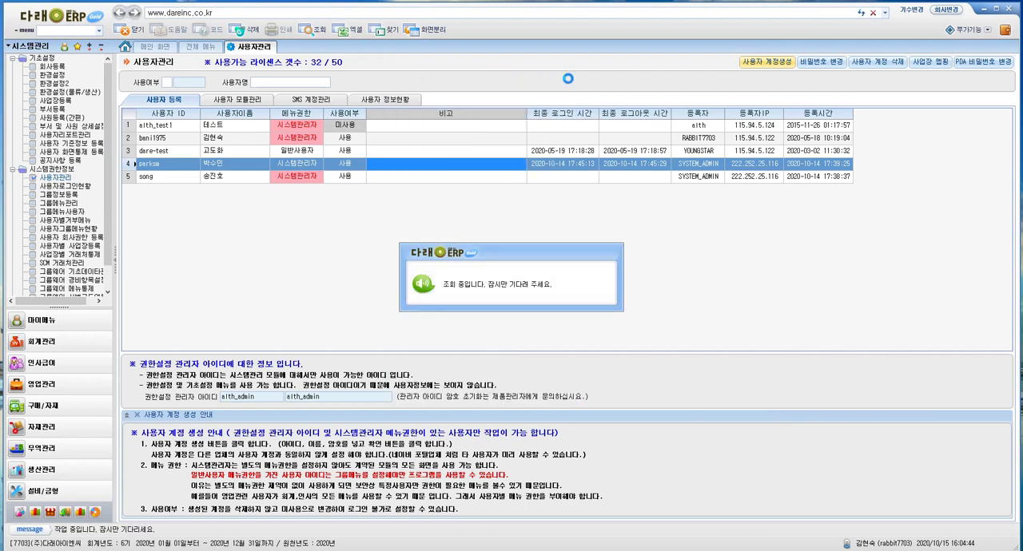
Open the business site mapping (사업장 맵핑) and examine the sites linked to the fifth login user, including 본사
left_click(926, 64)
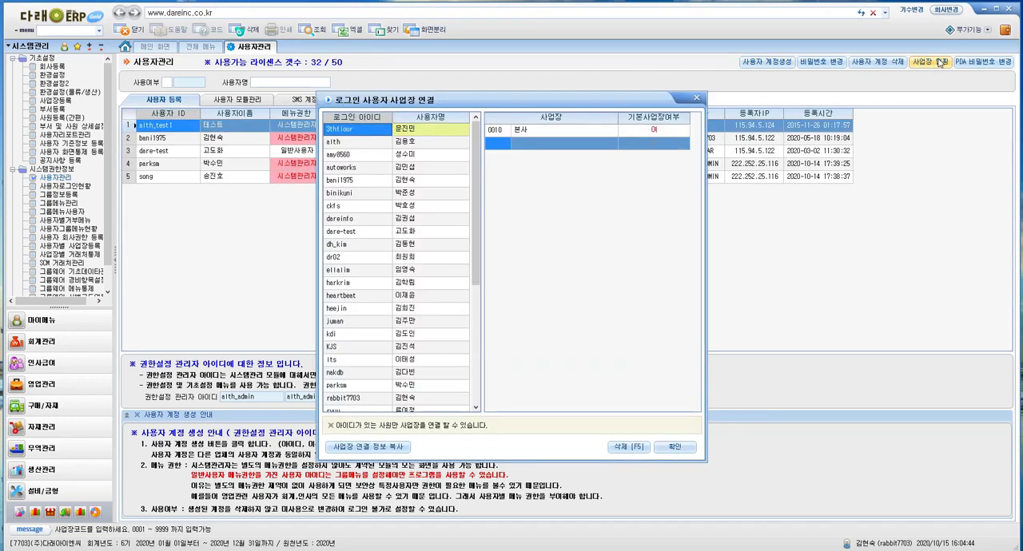
left_click_drag(613, 101, 600, 83)
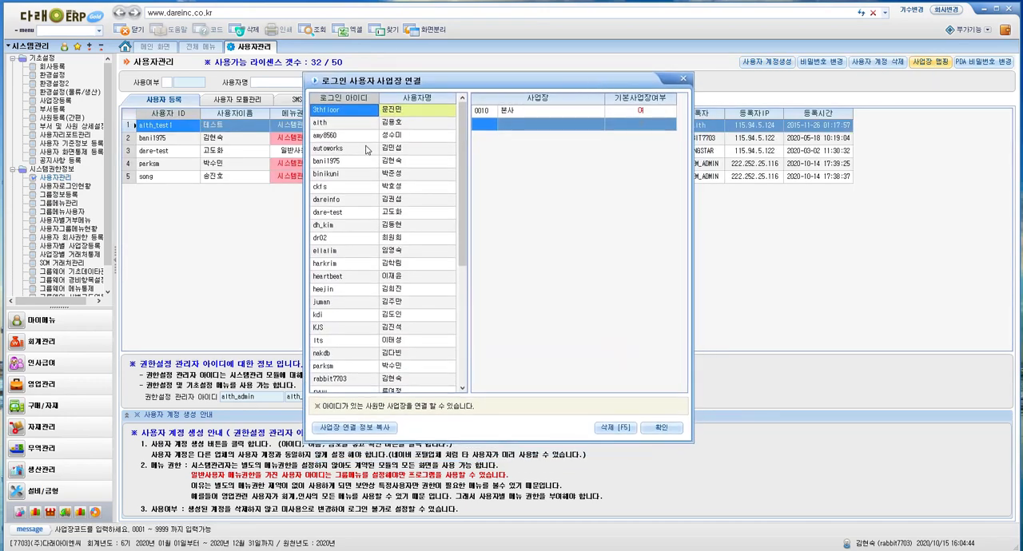
left_click(361, 162)
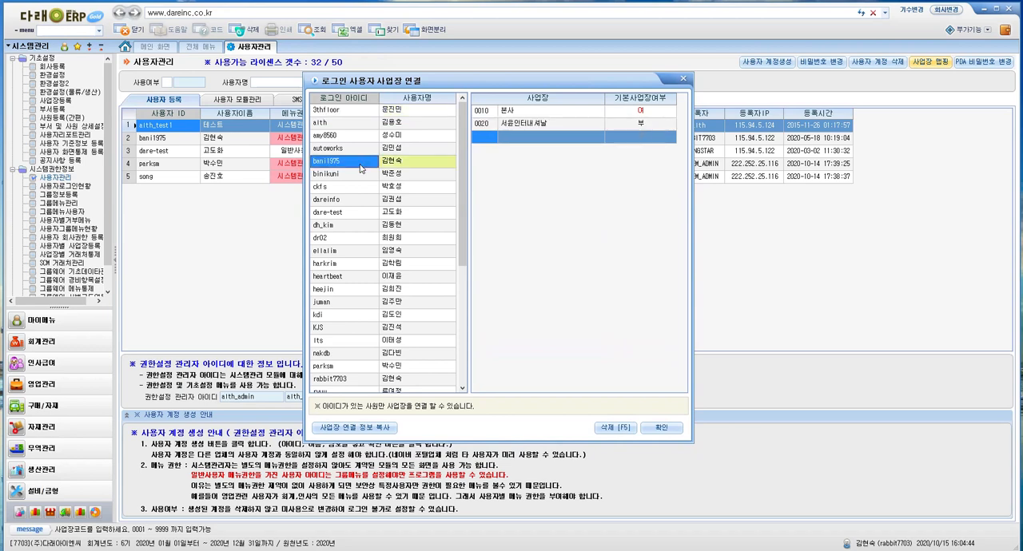
left_click(542, 114)
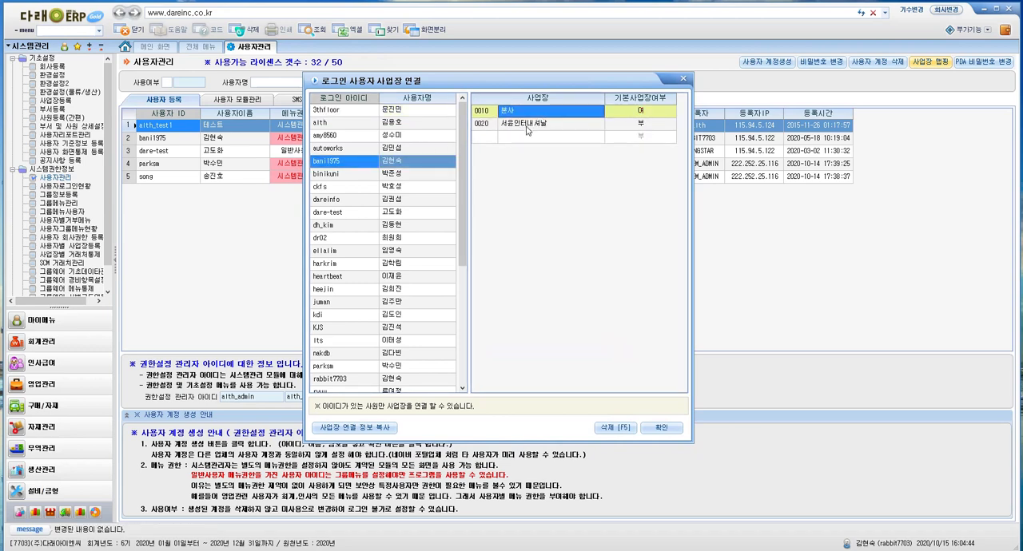